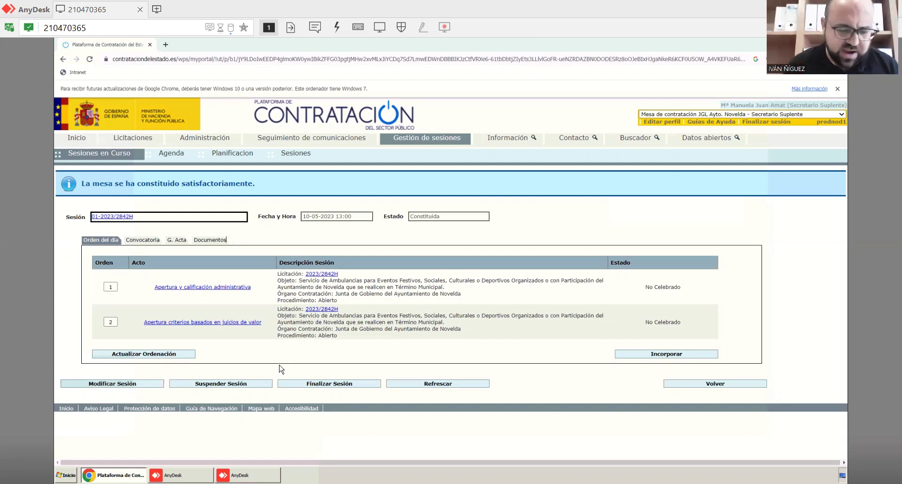
# Start the Apertura y calificación administrativa act and open the envelope submitted by ASOCIACIÓN DE AYUDA EN CARRETERA DYA ELCHE.
pyautogui.click(280, 369)
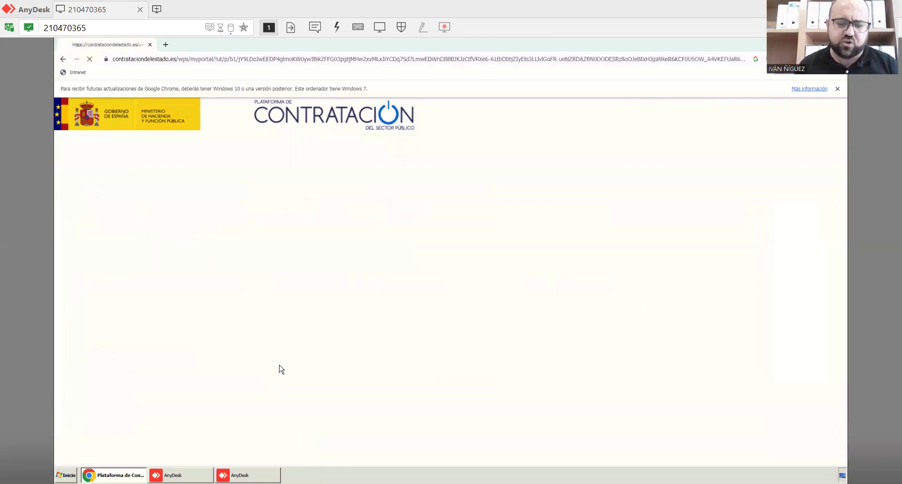
pyautogui.scroll(-2, 281, 369)
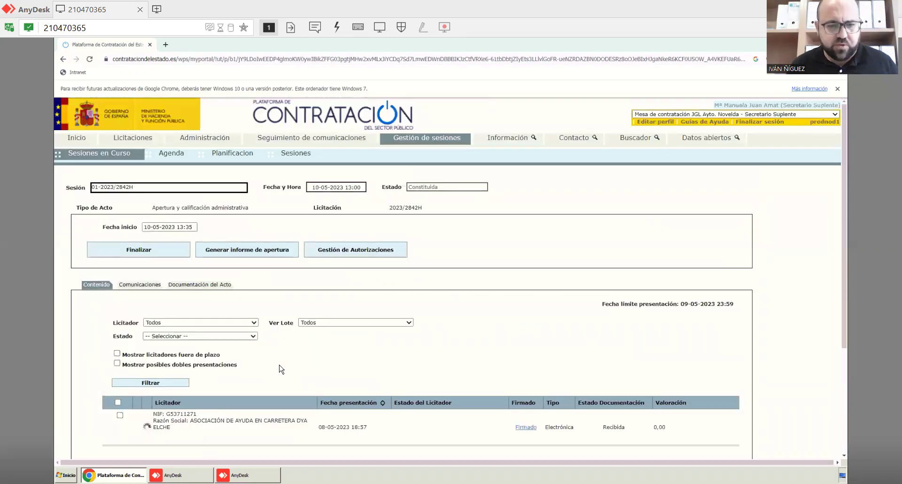
pyautogui.scroll(-3, 280, 369)
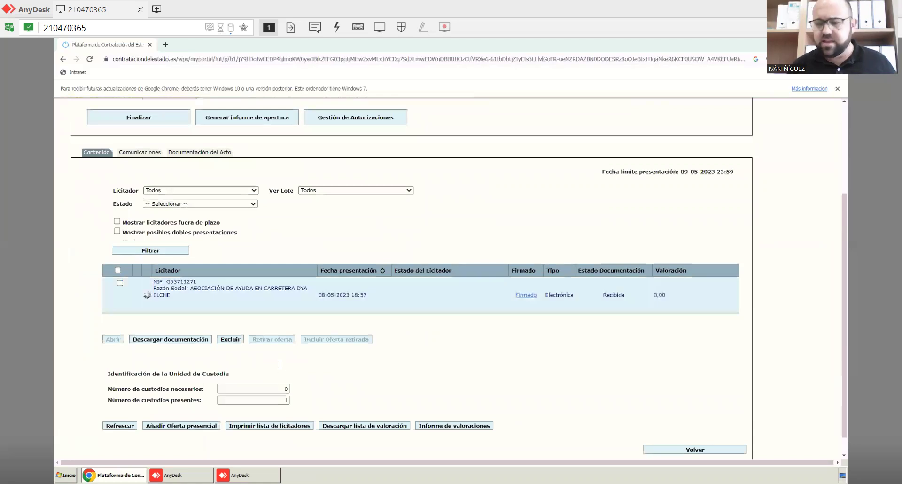
pyautogui.moveTo(280, 365); pyautogui.dragTo(280, 369)
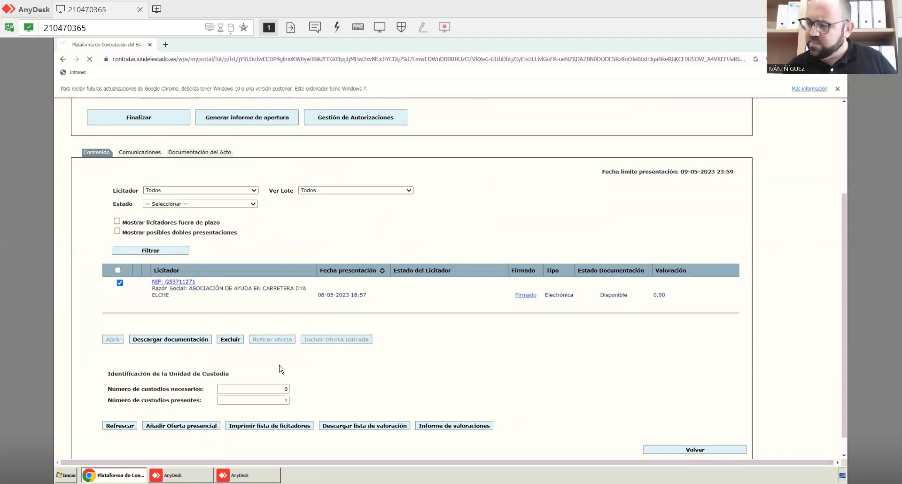
# Download the bidder's administrative documentation, open the bidder's folder in the zip, and open all its PDFs together.
pyautogui.scroll(-4, 282, 369)
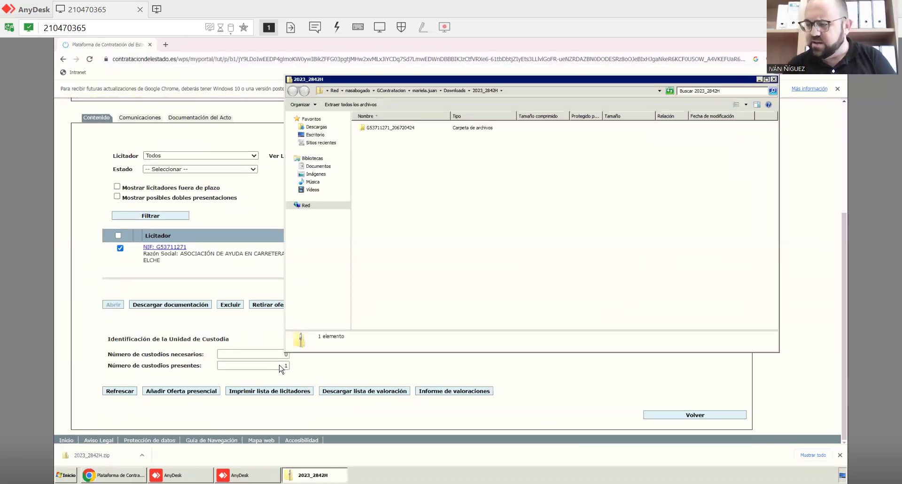
pyautogui.press('super+Up')
pyautogui.press('Down')
pyautogui.press('Return')
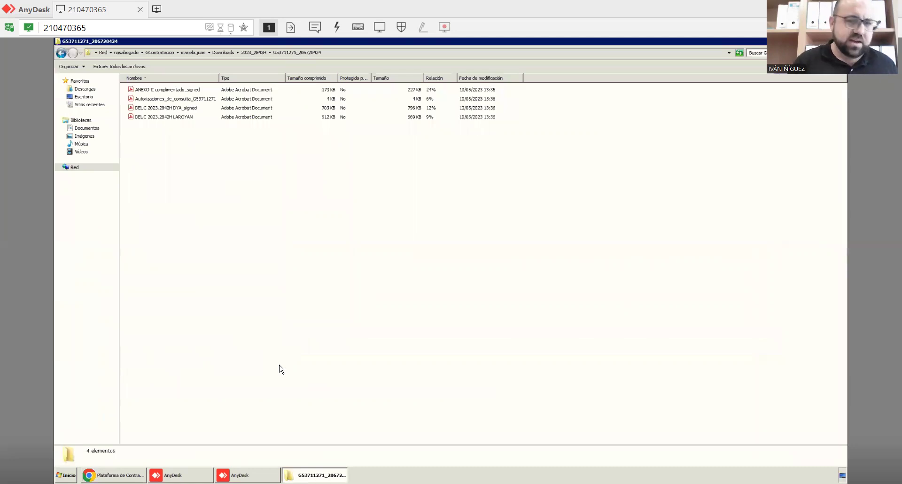
pyautogui.hotkey('ctrl', 'a')
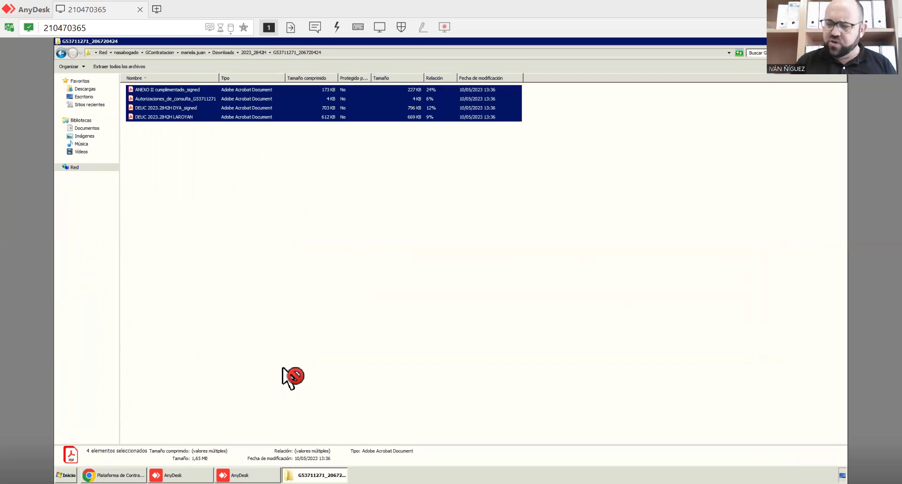
pyautogui.press('Return')
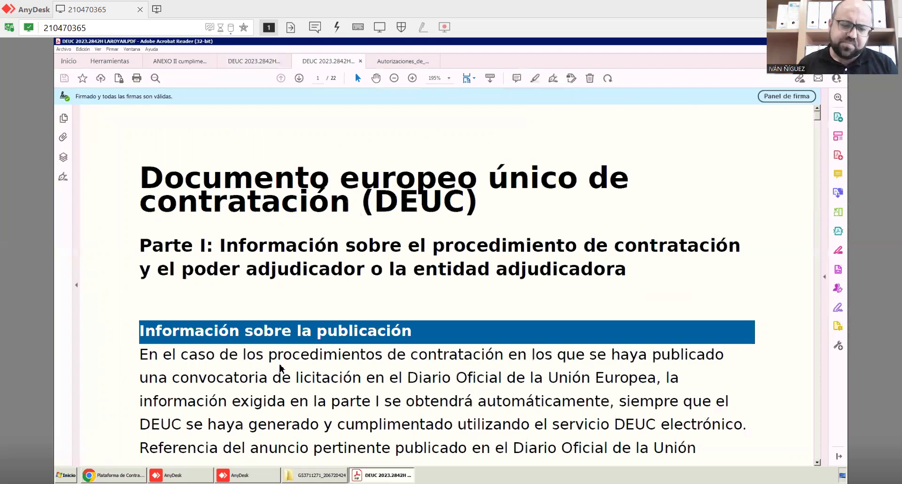
# Review the procedure and economic operator information in the LAROYAN DEUC and show its digital signature on the last page.
pyautogui.scroll(-3, 279, 366)
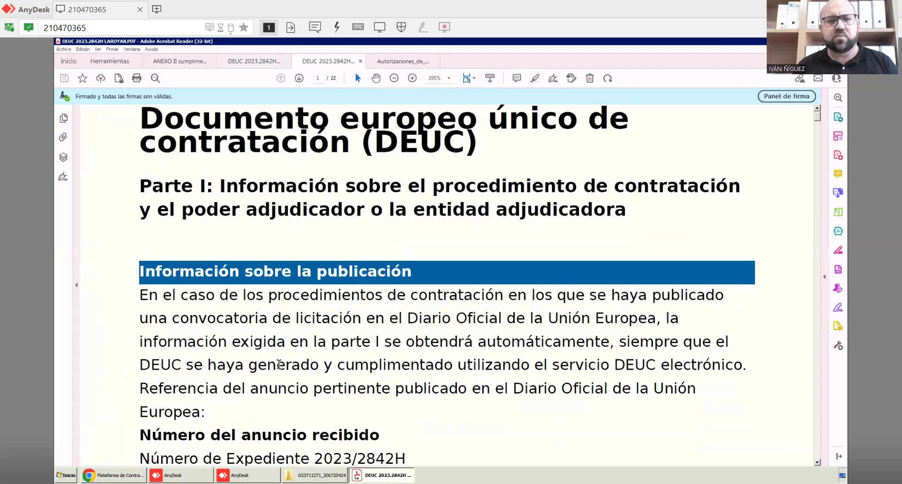
pyautogui.scroll(-5, 279, 364)
pyautogui.moveTo(323, 359); pyautogui.dragTo(406, 359)
pyautogui.scroll(-5, 281, 369)
pyautogui.scroll(-19, 279, 368)
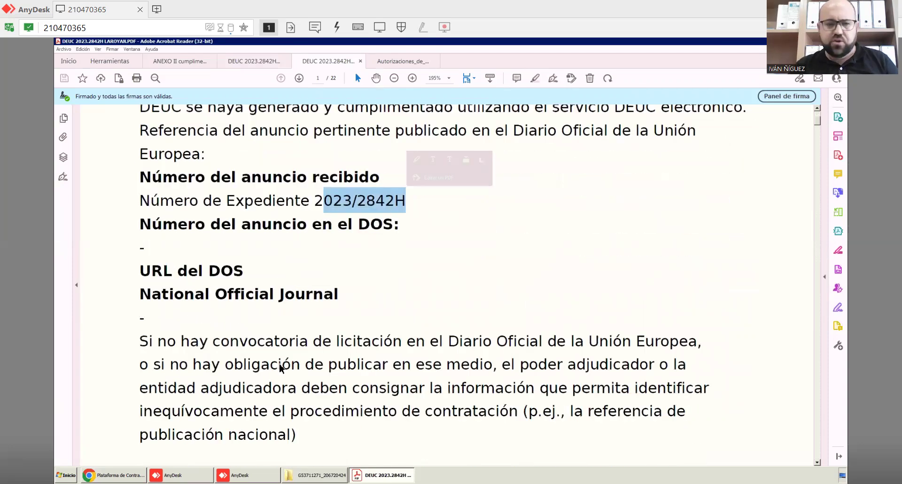
pyautogui.scroll(-12, 278, 364)
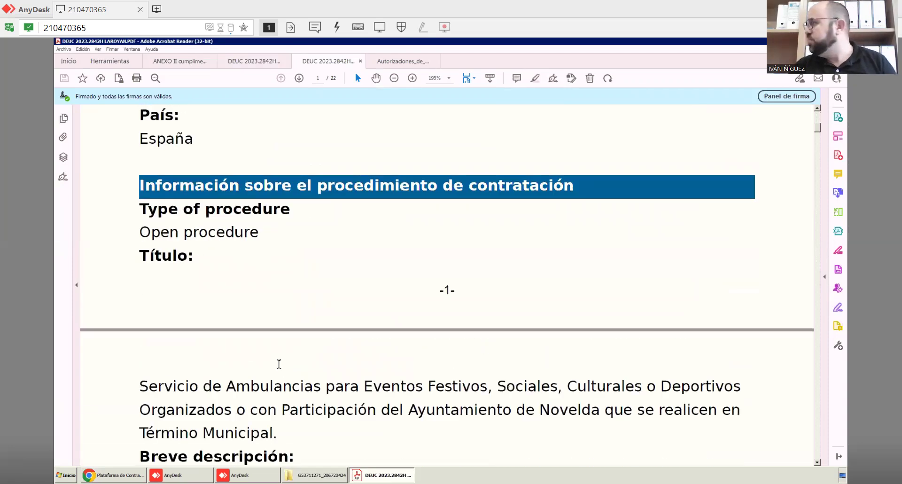
pyautogui.moveTo(350, 267); pyautogui.dragTo(740, 267)
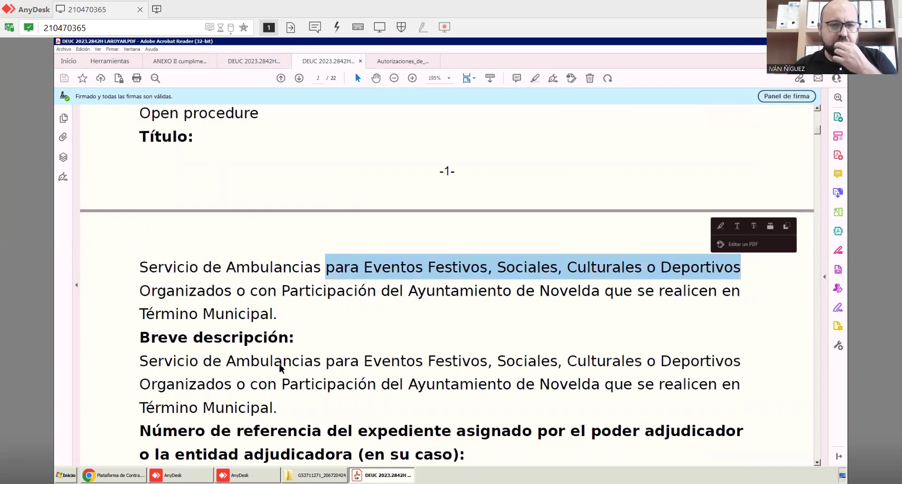
pyautogui.scroll(-17, 280, 369)
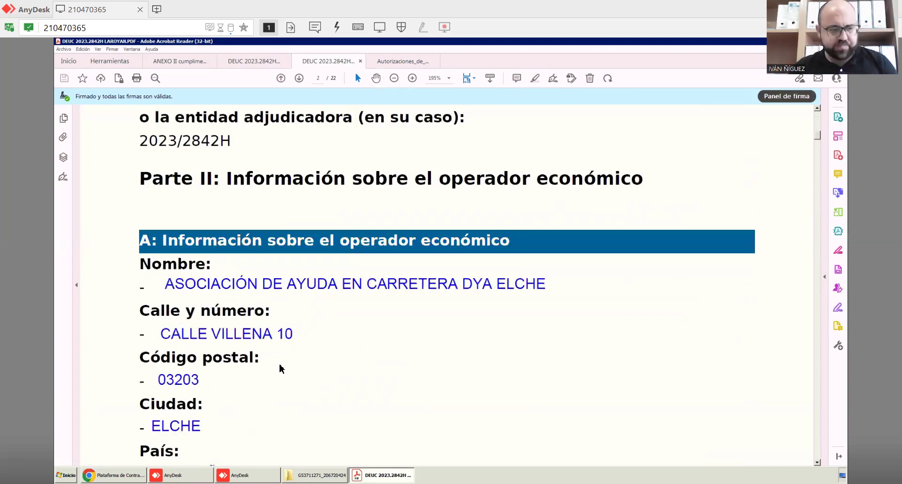
pyautogui.click(786, 96)
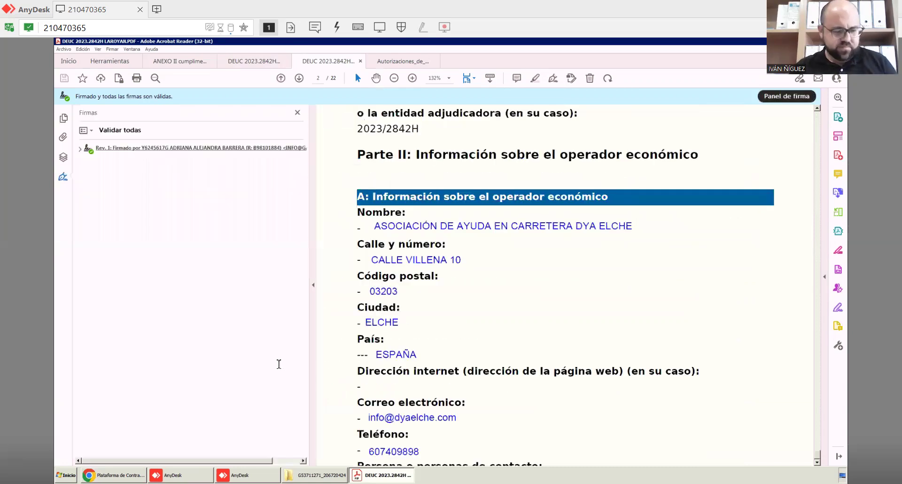
pyautogui.click(201, 148)
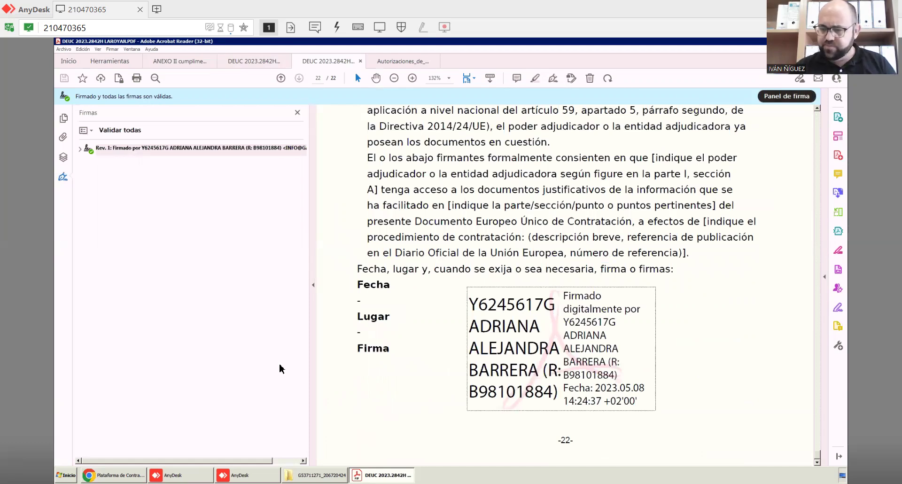
# Read the ANEXO II responsible declaration through to the date and signature of the bidder.
pyautogui.click(180, 61)
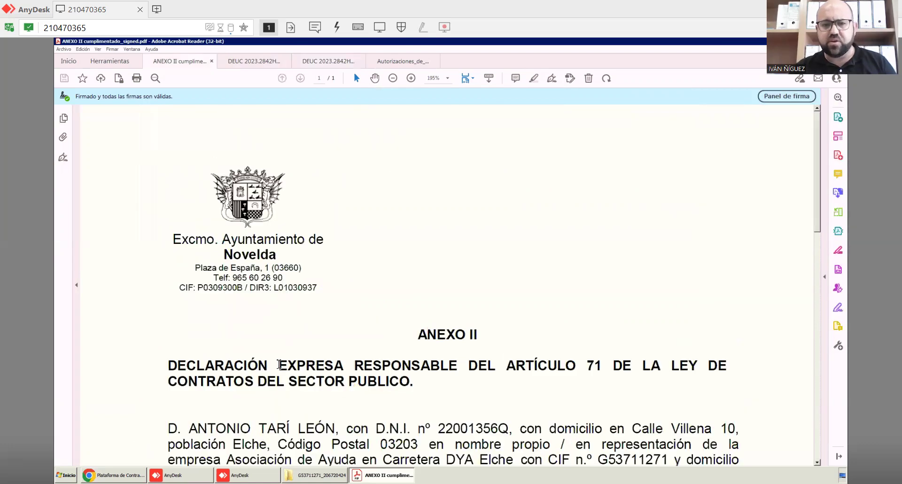
pyautogui.scroll(-3, 280, 369)
pyautogui.scroll(-3, 280, 367)
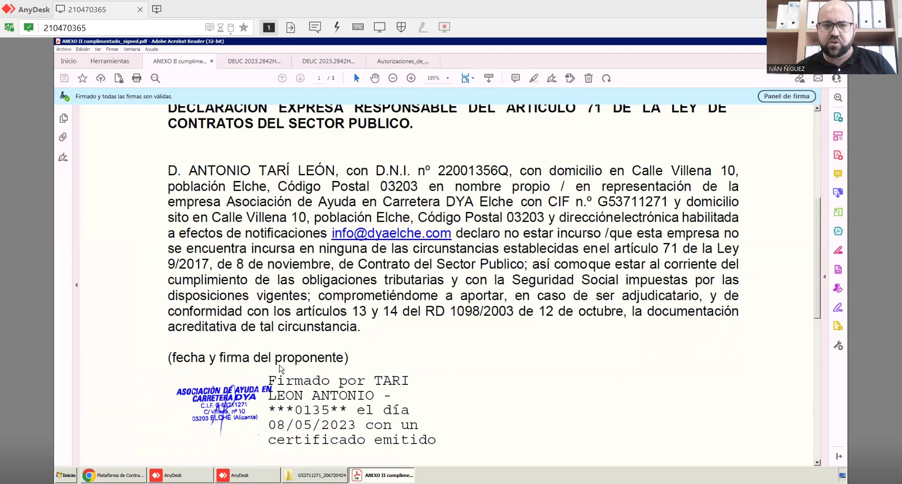
# Compare the signatures on the LAROYAN DEUC, the DYA DEUC and the ANEXO II, and close the documents.
pyautogui.click(328, 61)
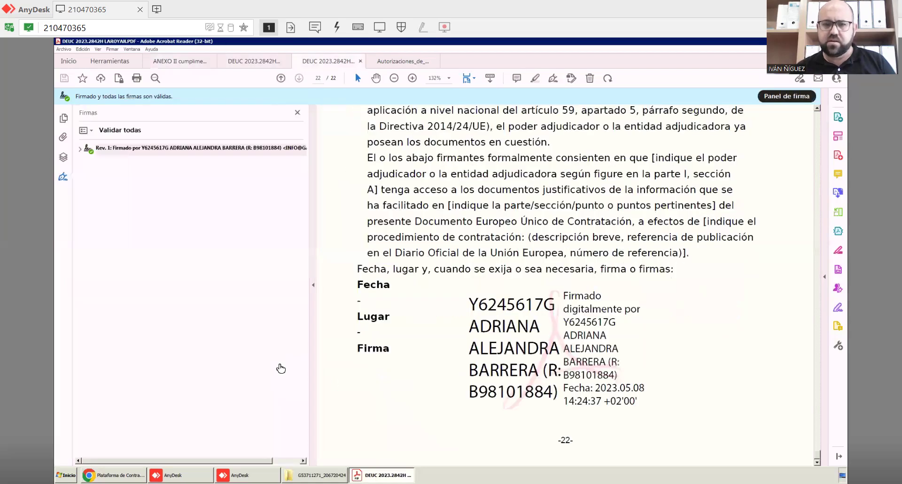
pyautogui.hotkey('ctrl', 'shift', 'Tab')
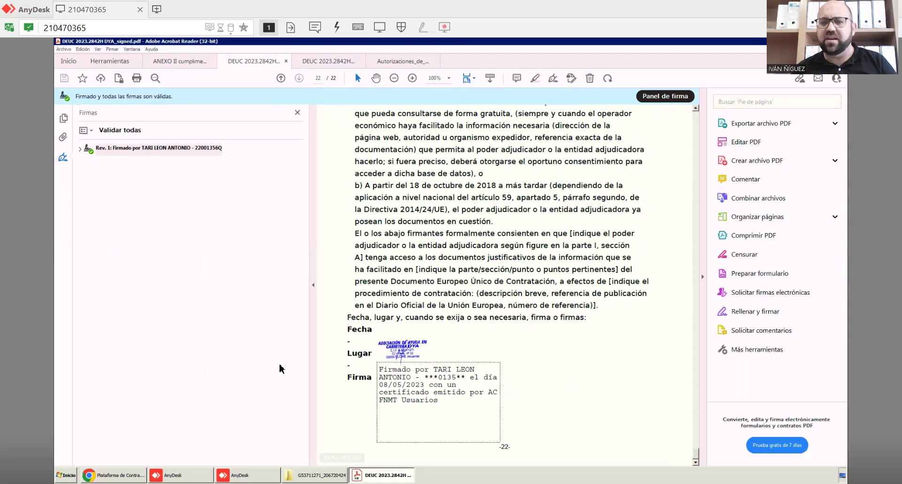
pyautogui.hotkey('ctrl', 'shift', 'Tab')
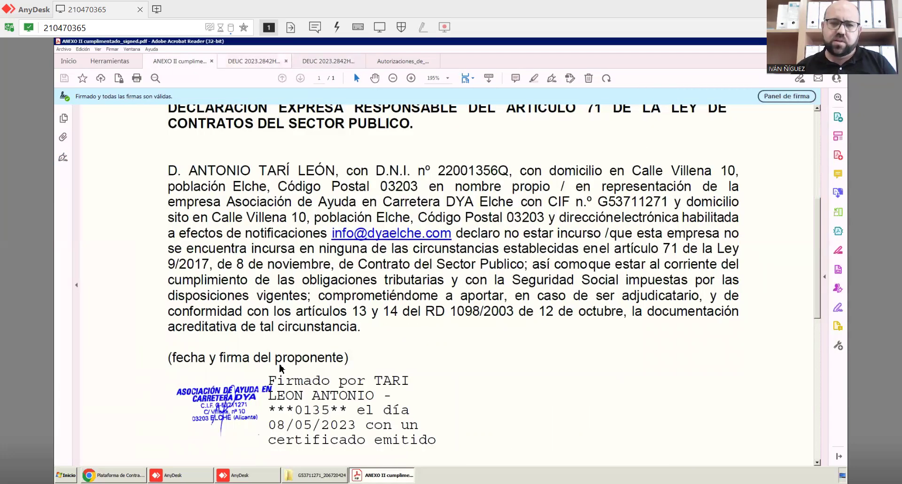
pyautogui.hotkey('ctrl', 'Tab')
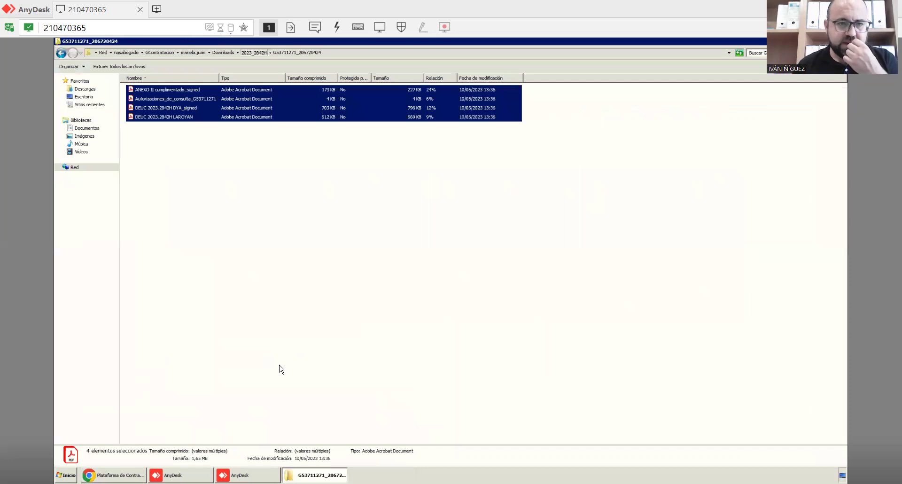
# Return to the contracting platform, open the bidder's validation details, and set the bidder's status to Admitido.
pyautogui.press('BackSpace')
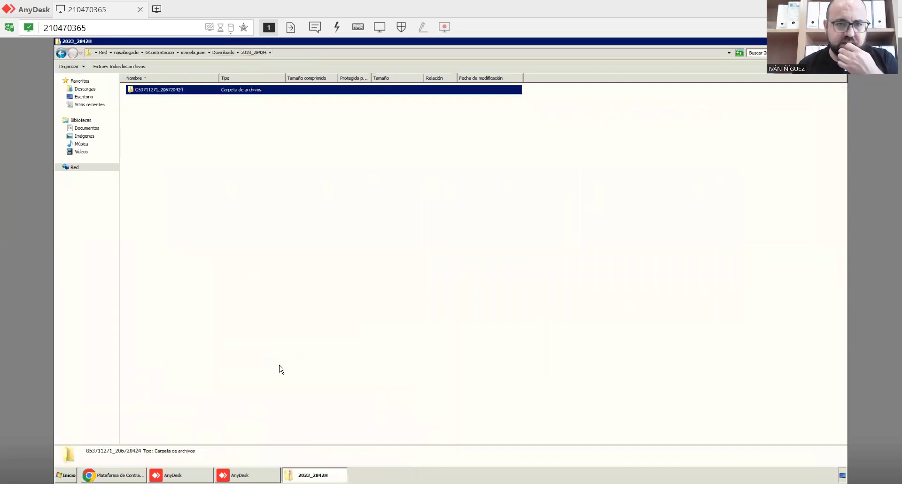
pyautogui.hotkey('alt', 'Tab')
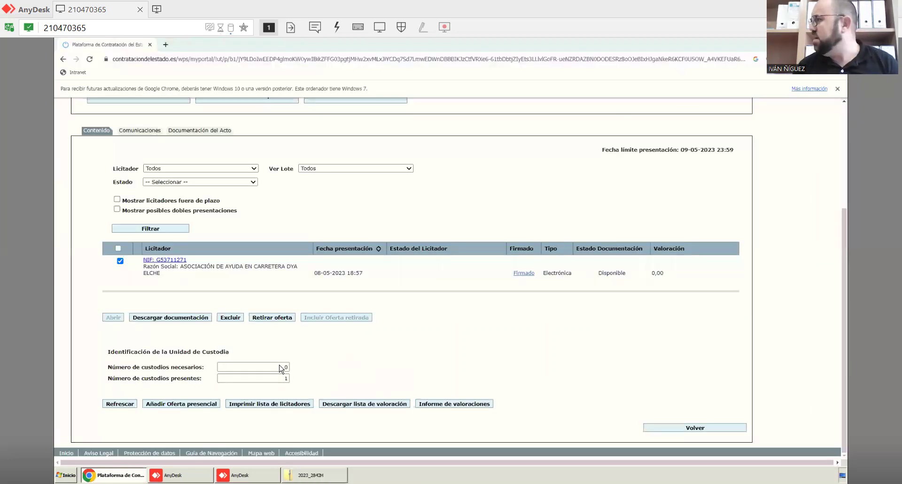
pyautogui.click(165, 260)
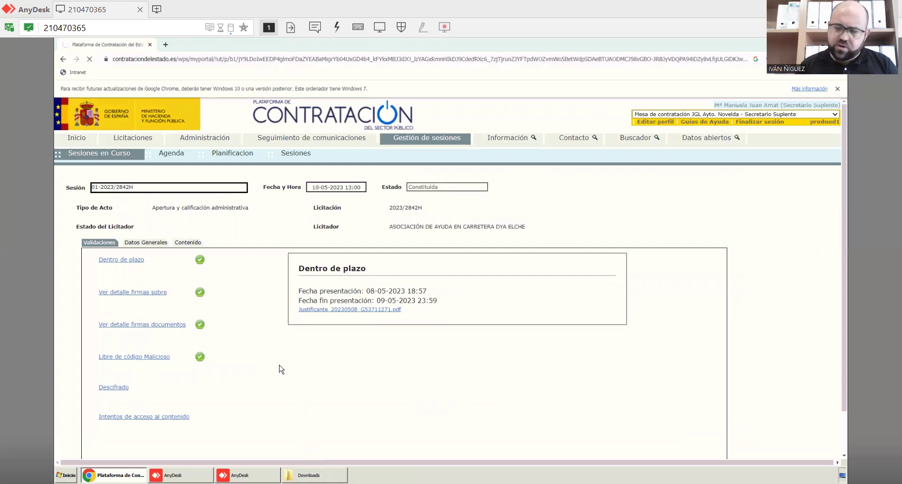
pyautogui.click(252, 291)
pyautogui.click(230, 305)
pyautogui.scroll(-5, 280, 369)
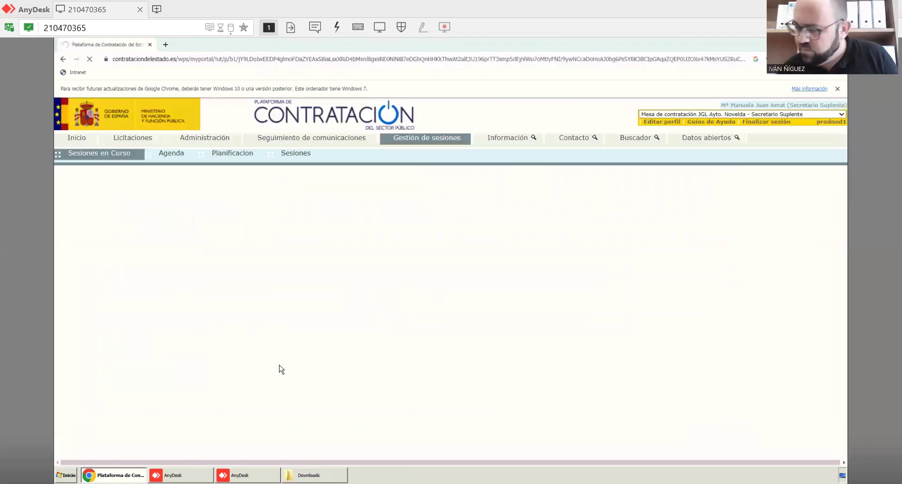
pyautogui.scroll(-5, 281, 369)
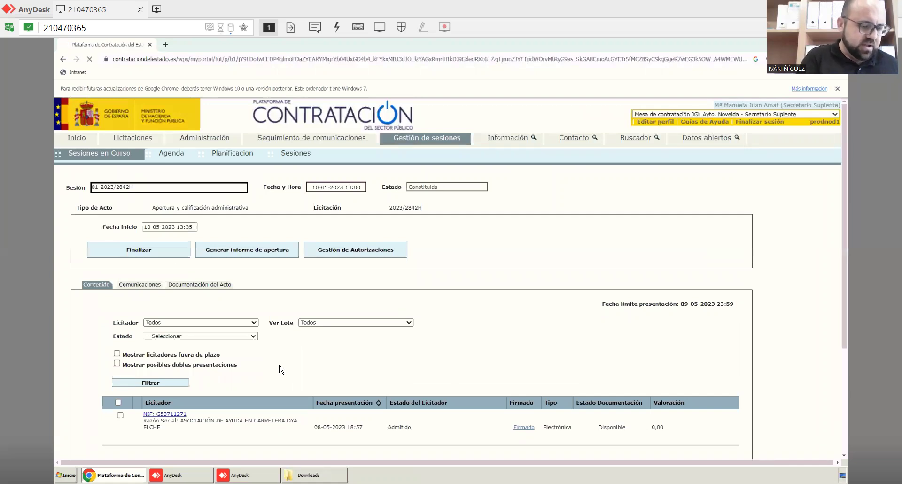
# Start the Apertura criterios basados en juicios de valor act and open the admitted bidder's envelope.
pyautogui.scroll(-3, 281, 369)
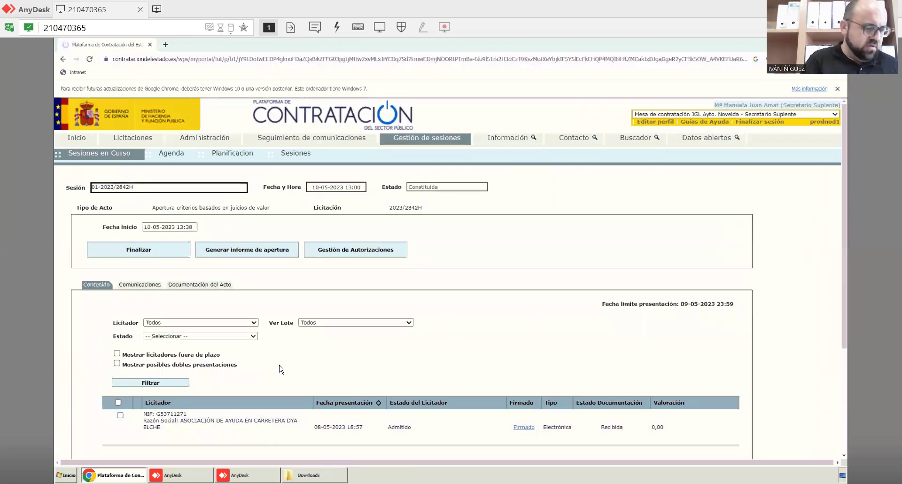
pyautogui.scroll(-3, 281, 368)
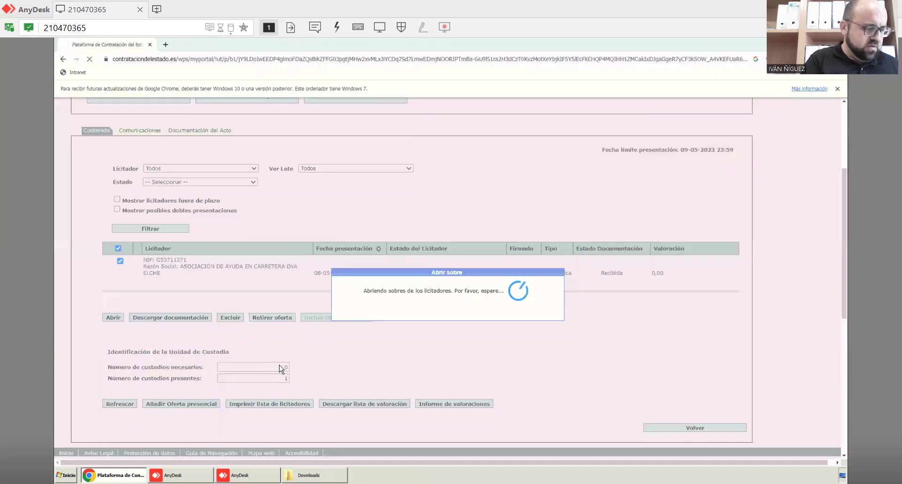
pyautogui.scroll(-1, 281, 368)
# Download the bidder's value-judgement documentation and open the bidder's folder inside the zip.
pyautogui.scroll(-3, 280, 369)
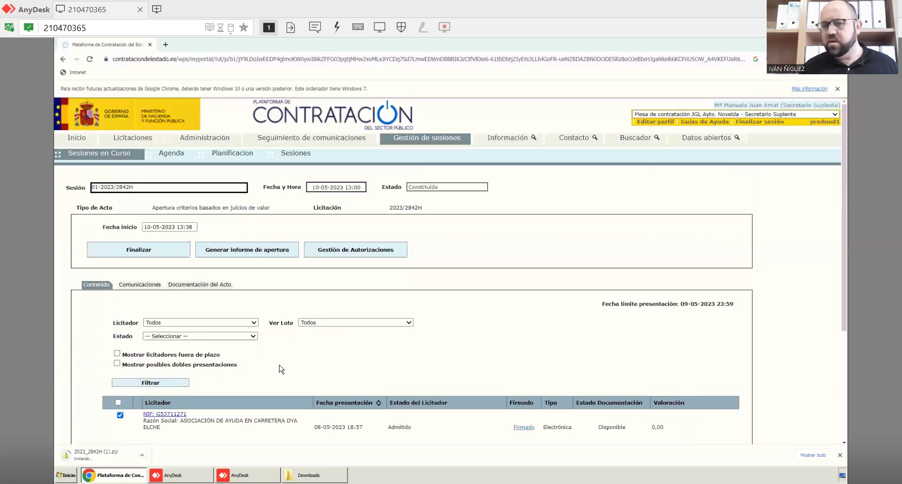
pyautogui.scroll(-4, 281, 369)
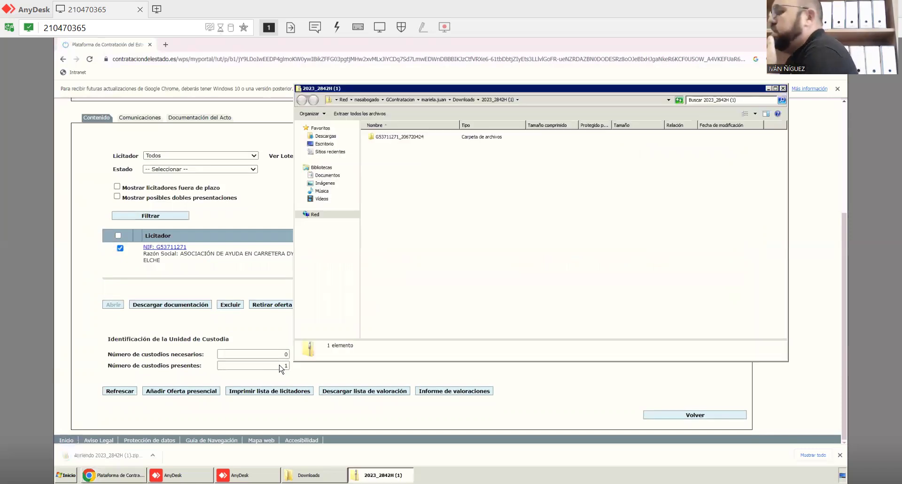
pyautogui.doubleClick(399, 137)
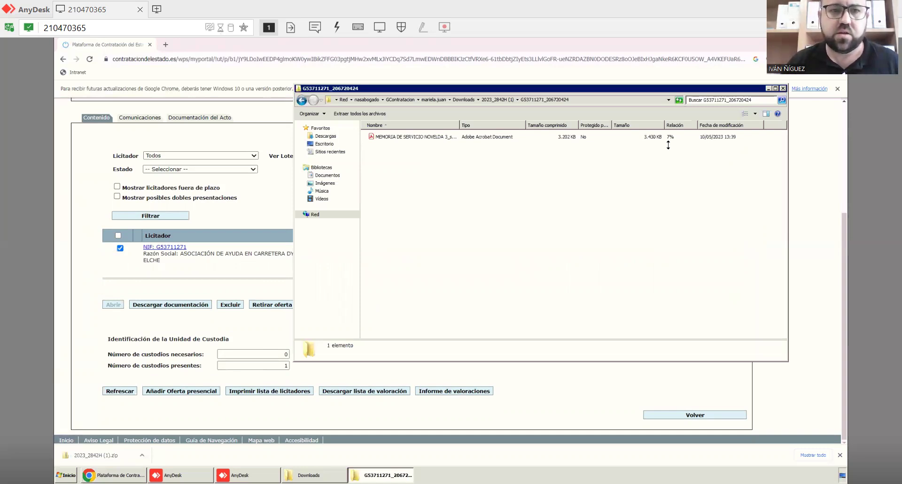
# Open the MEMORIA DE SERVICIO NOVELDA 3_signed PDF and look over its cover page.
pyautogui.click(776, 88)
pyautogui.click(175, 90)
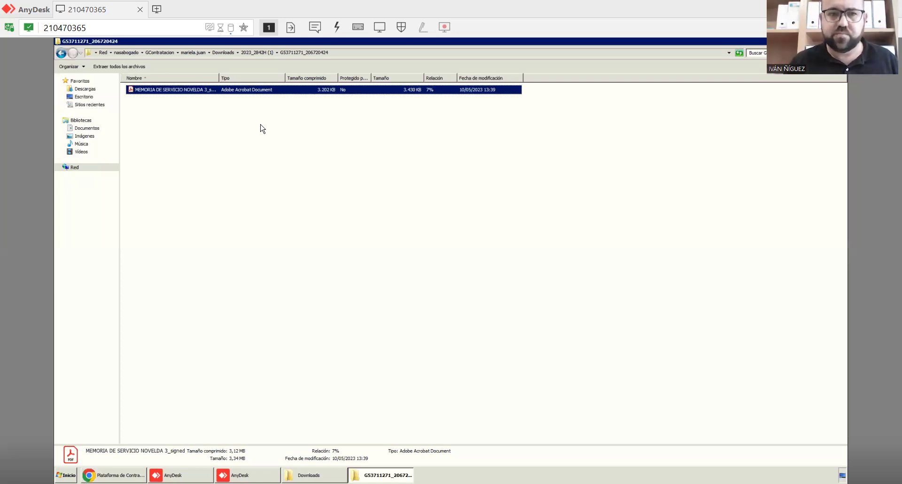
pyautogui.press('Return')
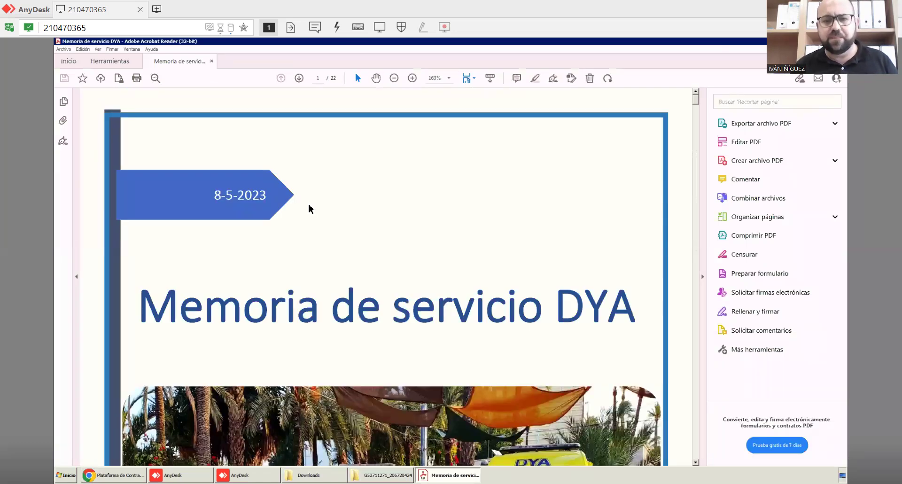
pyautogui.scroll(-1, 309, 208)
pyautogui.scroll(-3, 308, 206)
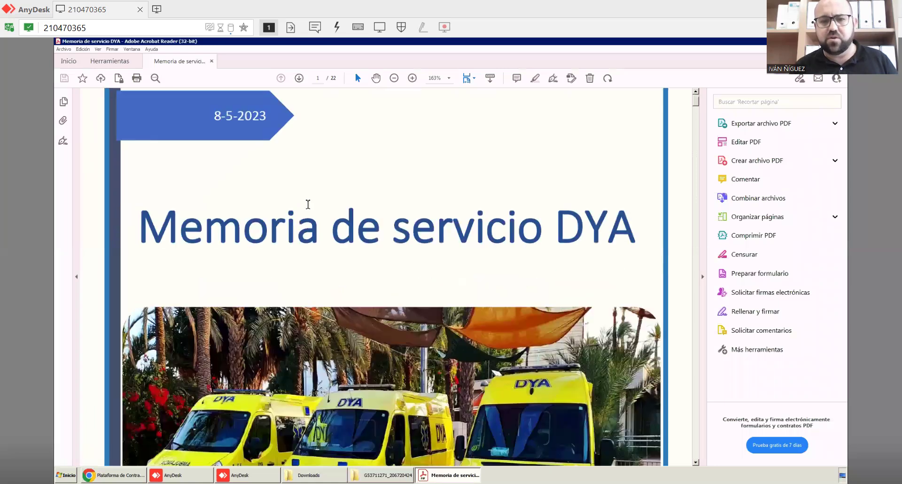
pyautogui.scroll(-1, 308, 204)
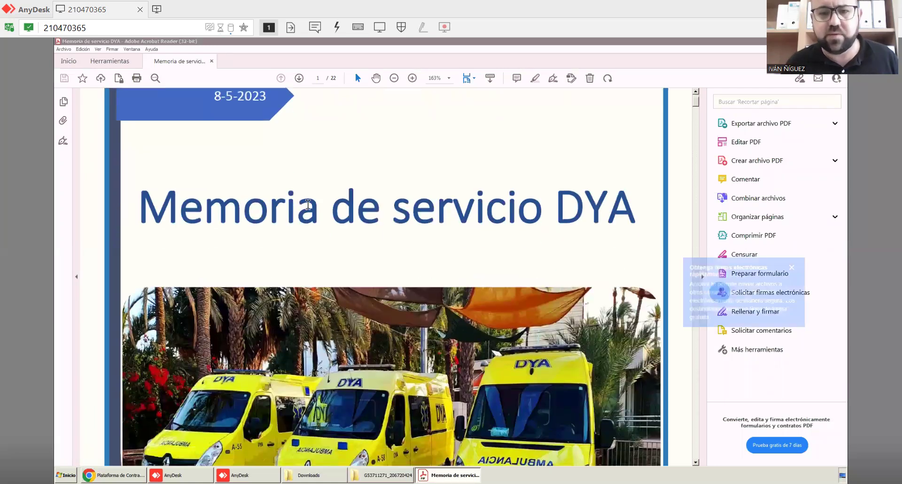